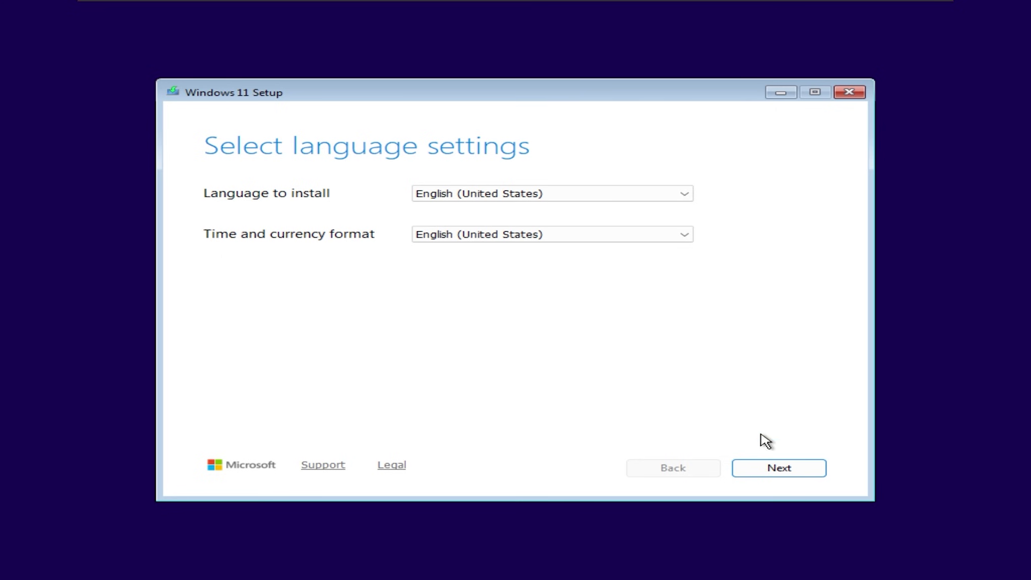
# Go through Setup's language, keyboard, agreement and license pages, then quit Setup.
pyautogui.click(779, 471)
pyautogui.click(779, 471)
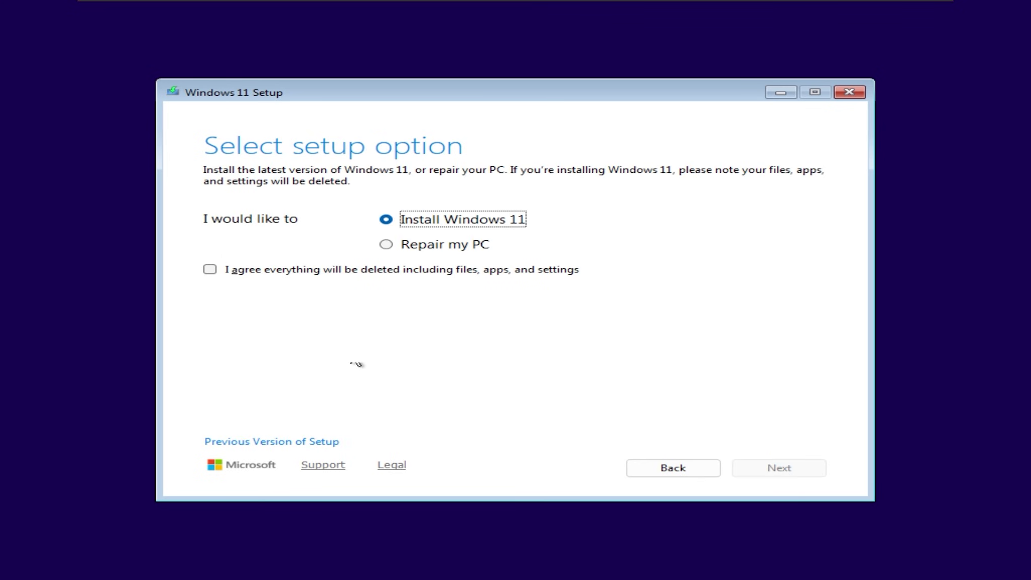
pyautogui.click(278, 272)
pyautogui.click(825, 475)
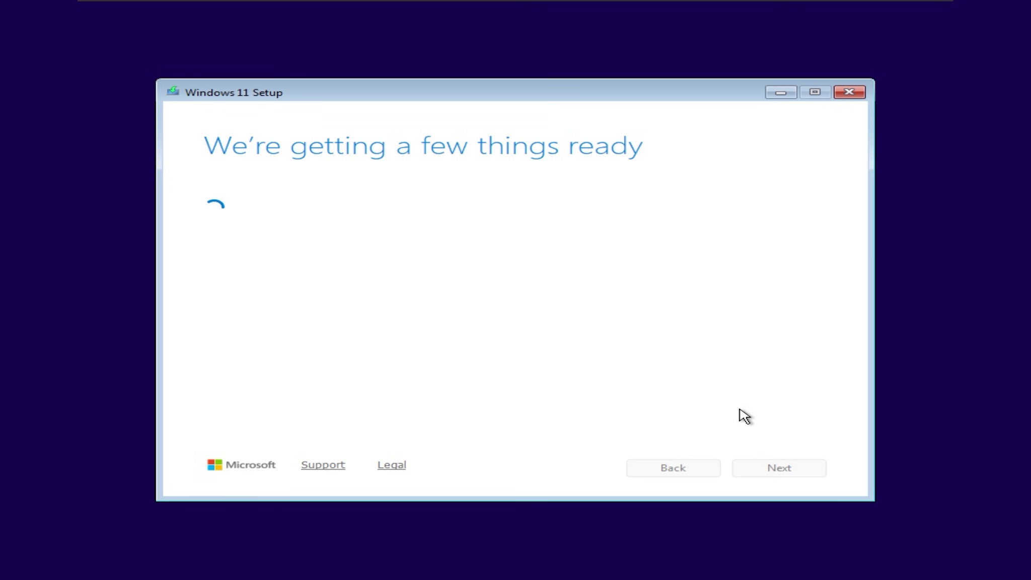
pyautogui.click(762, 476)
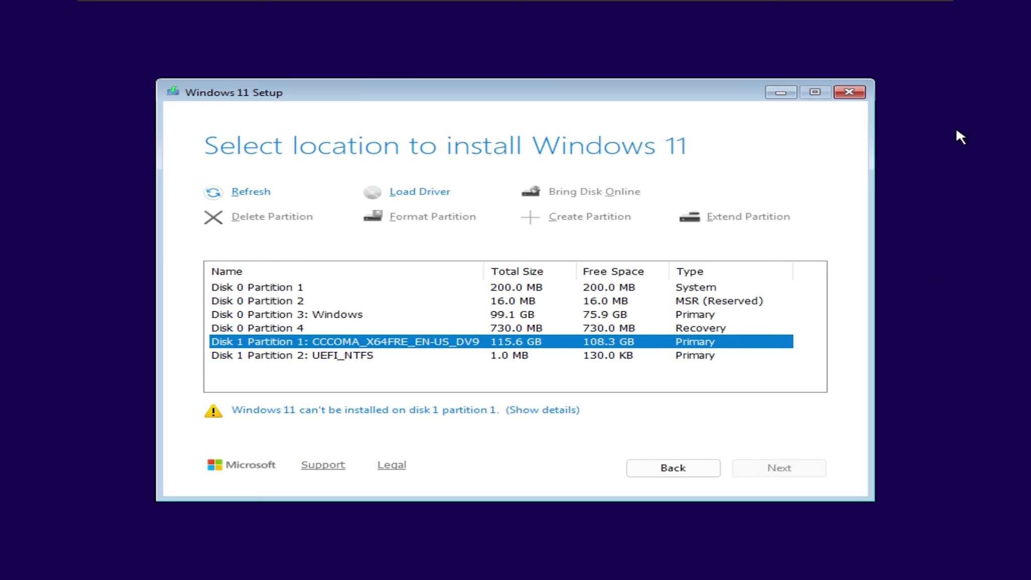
pyautogui.click(851, 94)
pyautogui.click(536, 351)
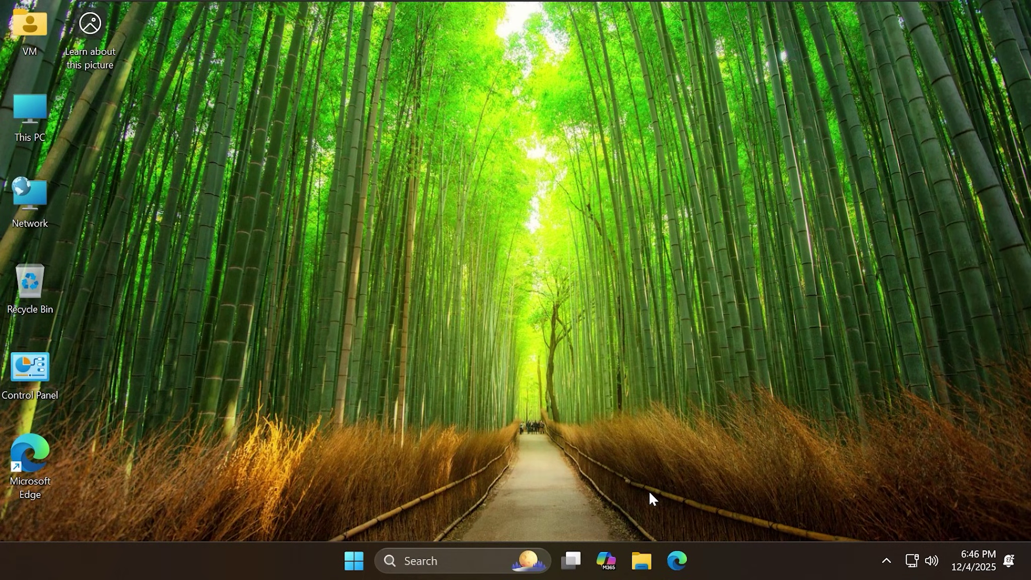
# Open This PC in File Explorer and briefly select the CCCOMA_X64FRE_EN-US_DV9 drive D:.
pyautogui.click(641, 561)
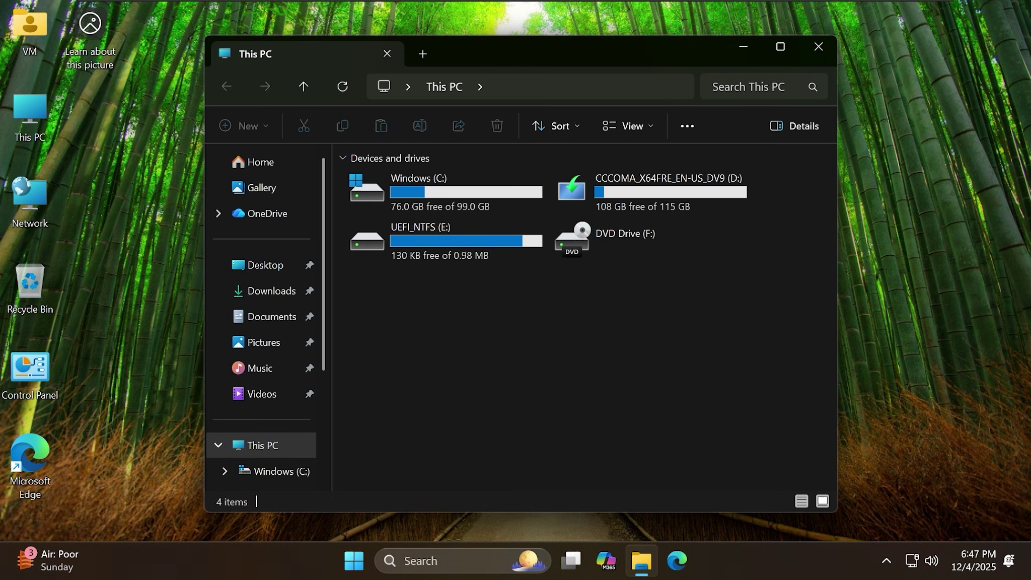
pyautogui.click(645, 185)
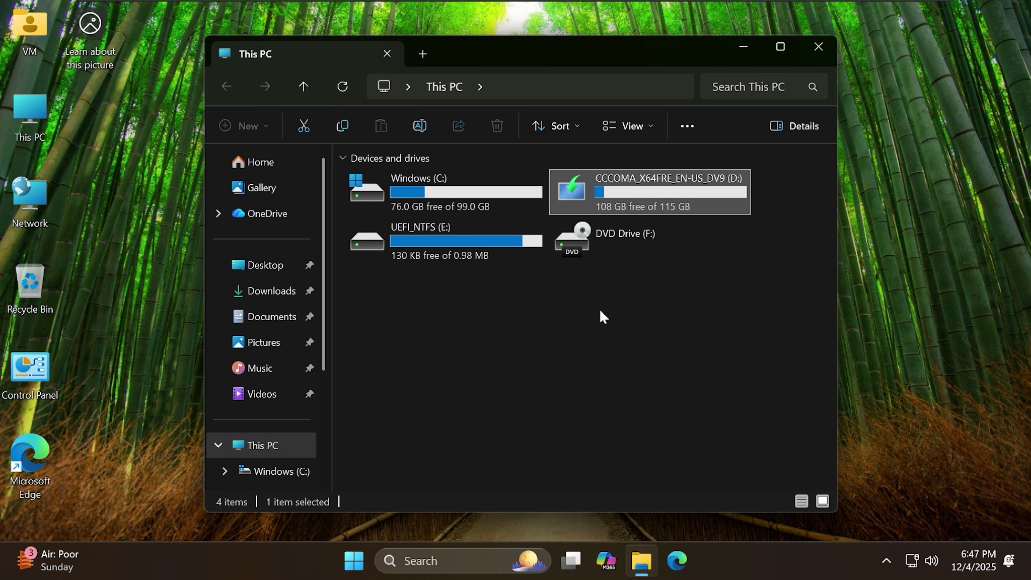
pyautogui.click(569, 361)
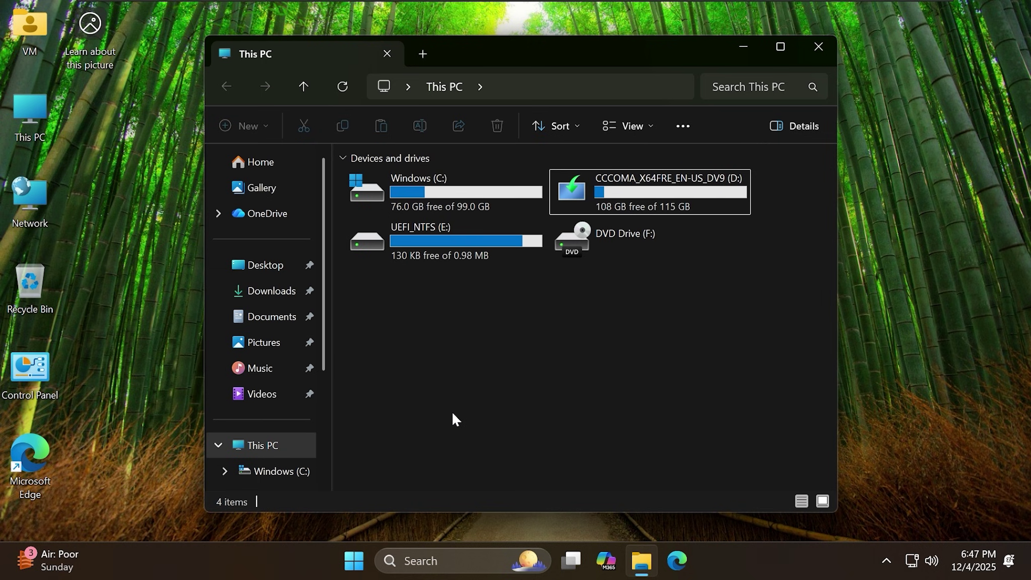
pyautogui.press('super')
pyautogui.write('notepad')
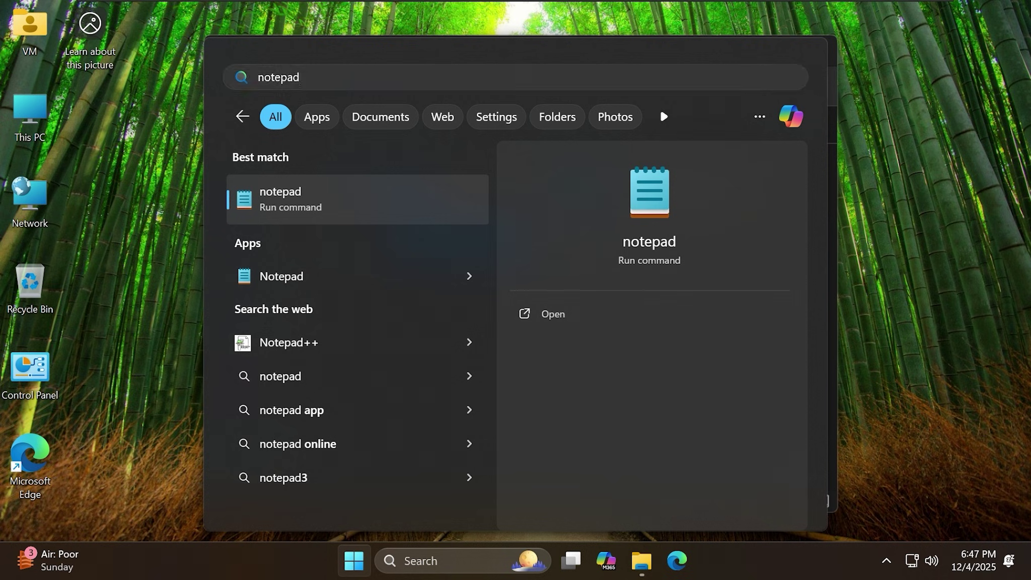
# Launch Notepad, enlarge the text, and enter [Channel], Retail, [VL], 0 on four lines.
pyautogui.press('Return')
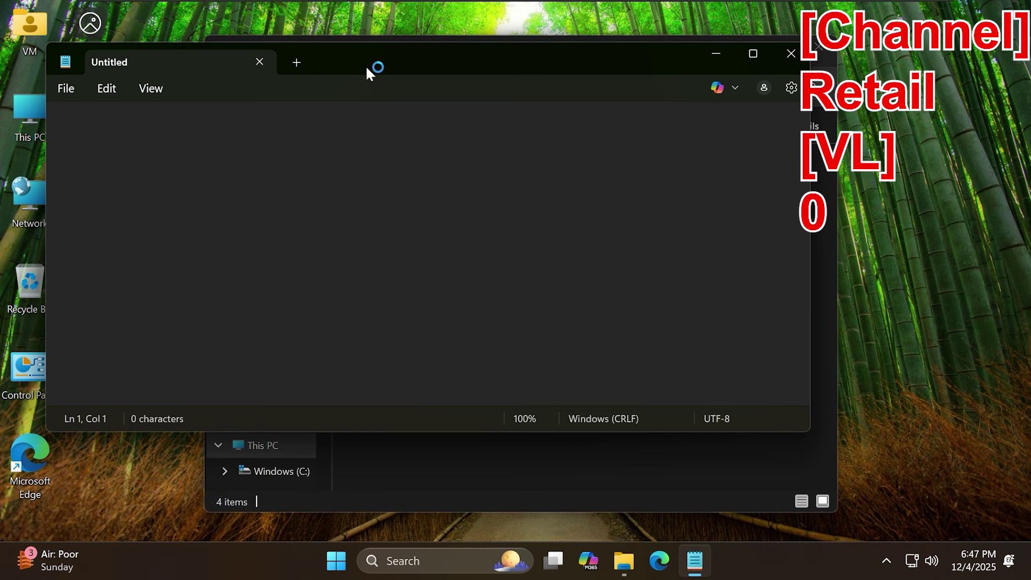
pyautogui.moveTo(367, 66); pyautogui.dragTo(431, 96)
pyautogui.hotkey('ctrl', '+')
pyautogui.hotkey('ctrl', '+')
pyautogui.hotkey('ctrl', '+')
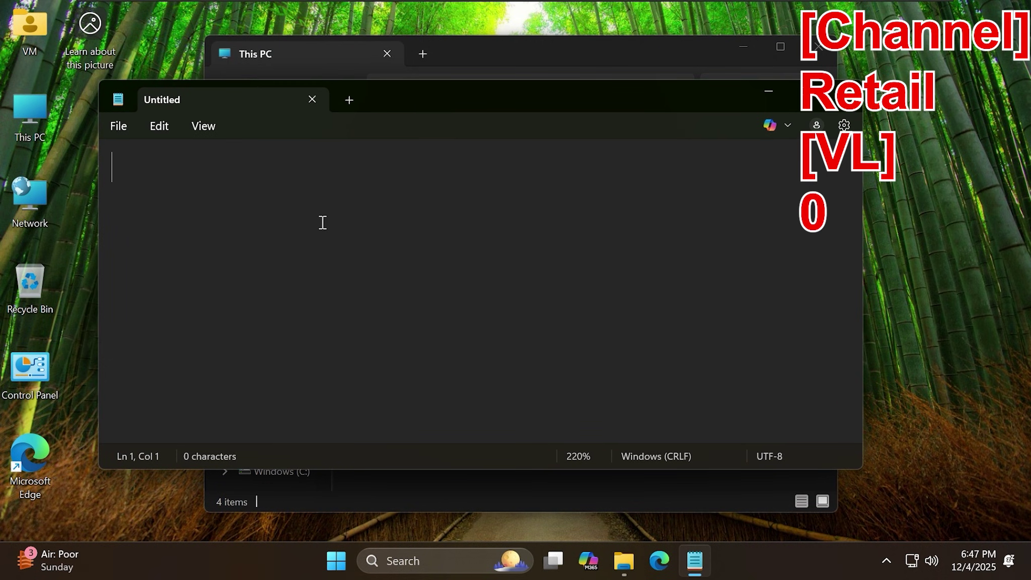
pyautogui.write('[')
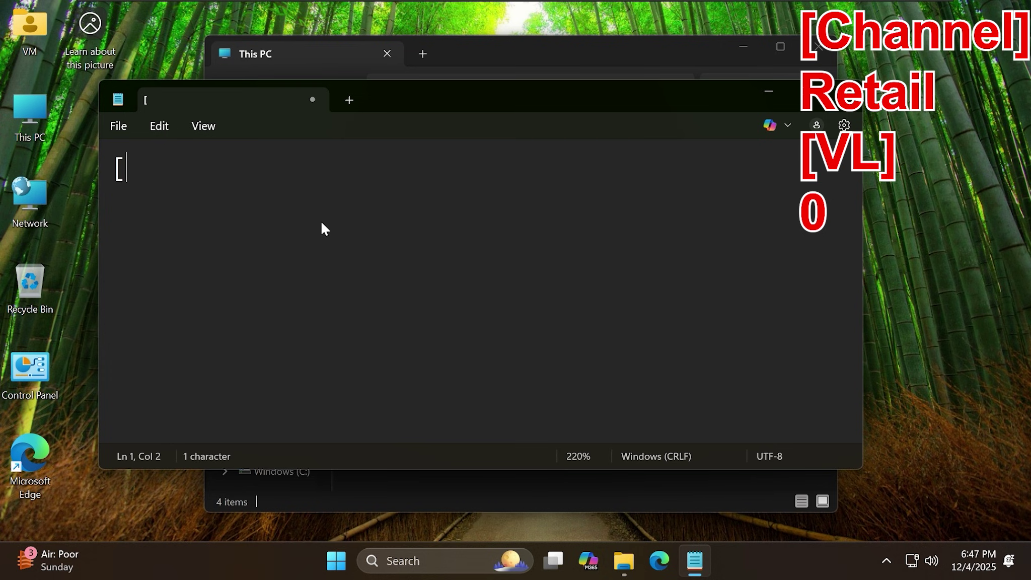
pyautogui.write('Channel')
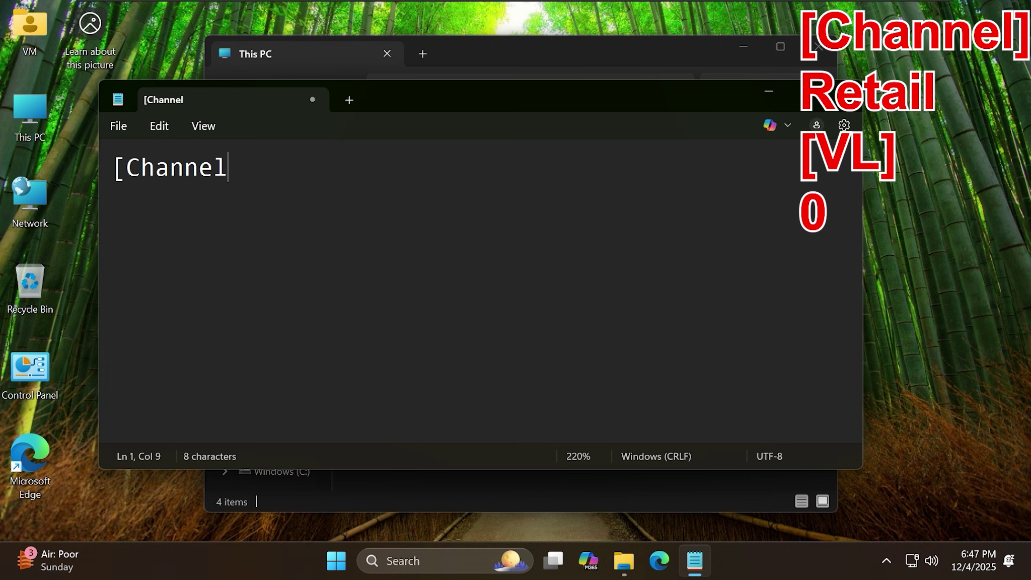
pyautogui.write(']')
pyautogui.press('Return')
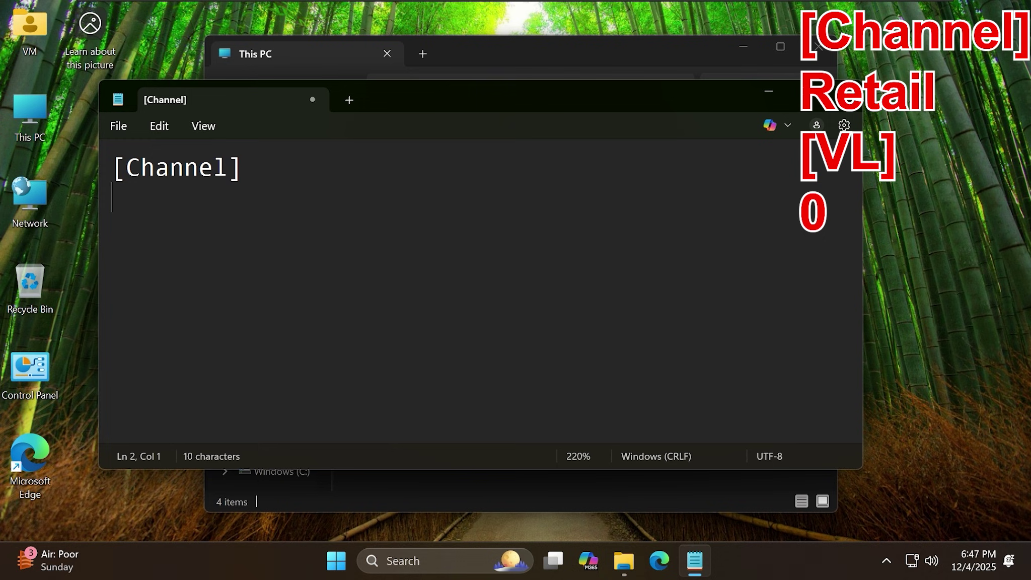
pyautogui.write('Retail ')
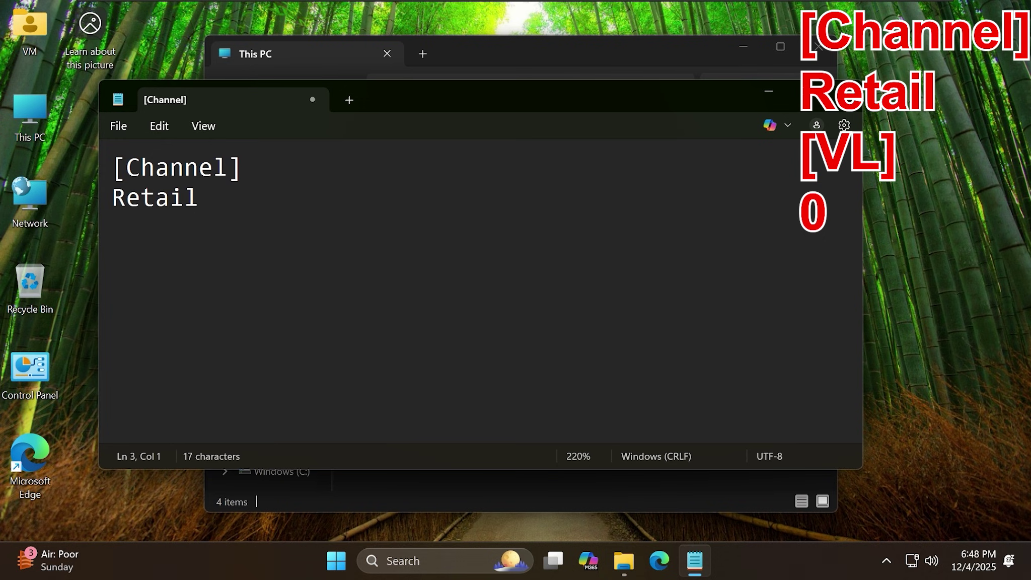
pyautogui.write('[VL]')
pyautogui.press('Return')
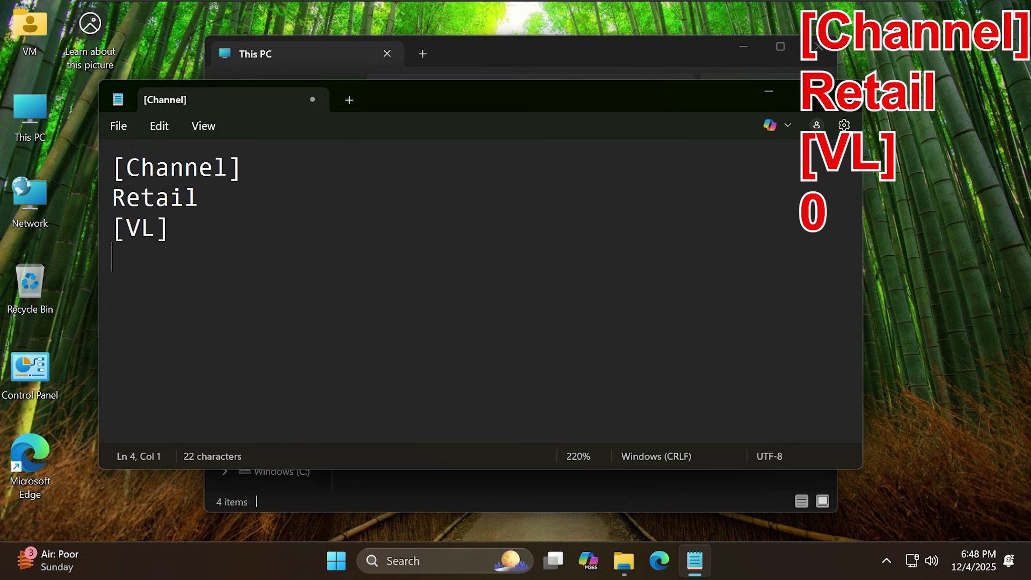
pyautogui.write('0')
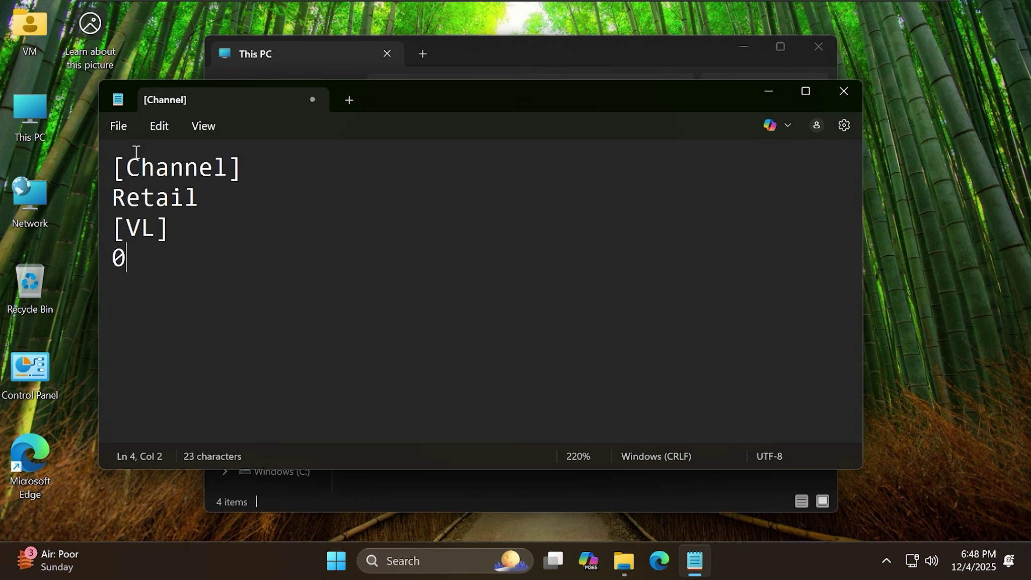
pyautogui.click(119, 127)
# Start Save As and browse to the sources folder on the D: install drive.
pyautogui.click(129, 288)
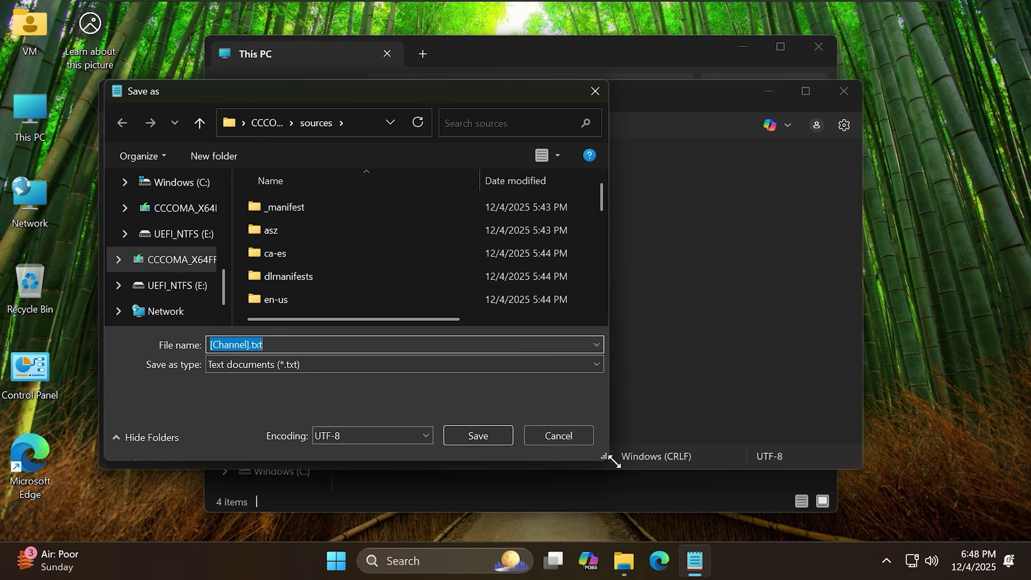
pyautogui.moveTo(605, 461); pyautogui.dragTo(730, 508)
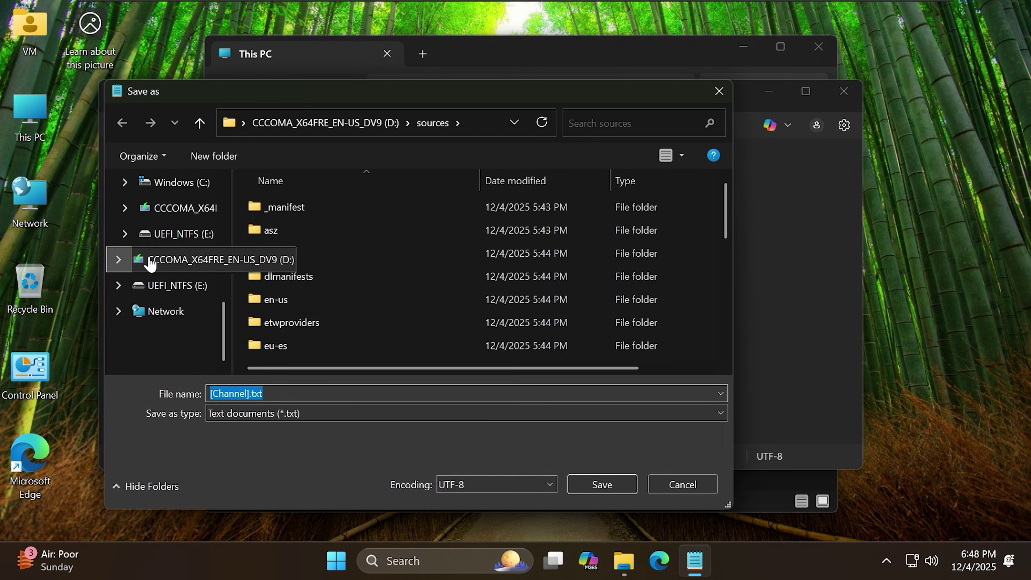
pyautogui.click(170, 262)
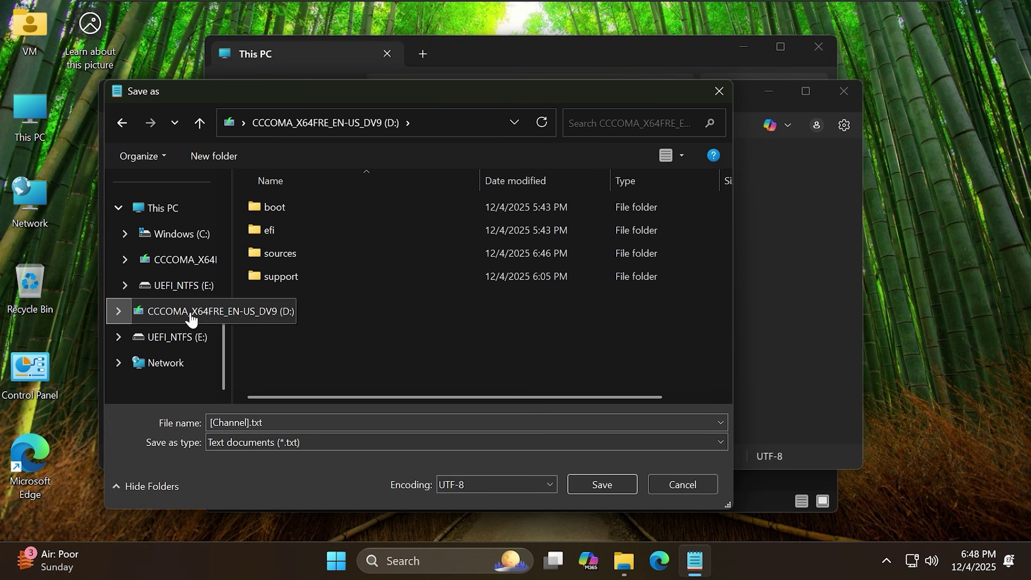
pyautogui.click(317, 255)
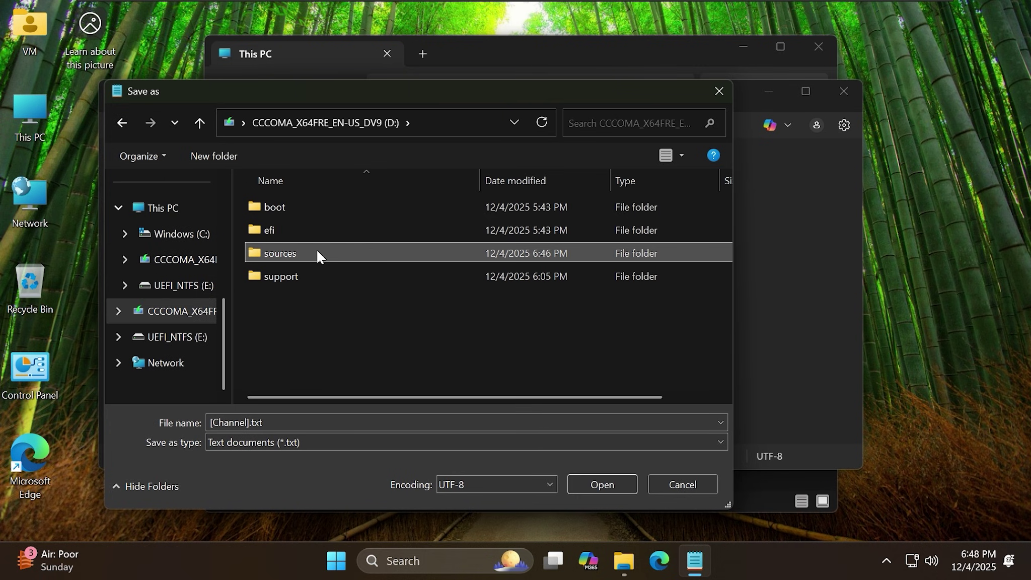
pyautogui.doubleClick(317, 253)
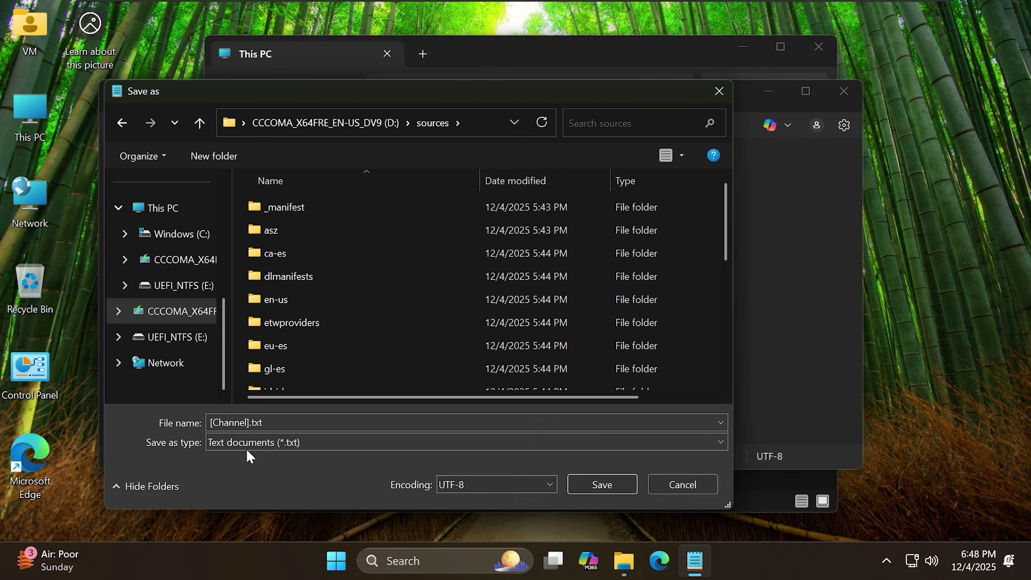
pyautogui.click(297, 422)
# Save the document as ei.cfg in UTF-8, with the file type set to All files.
pyautogui.click(273, 445)
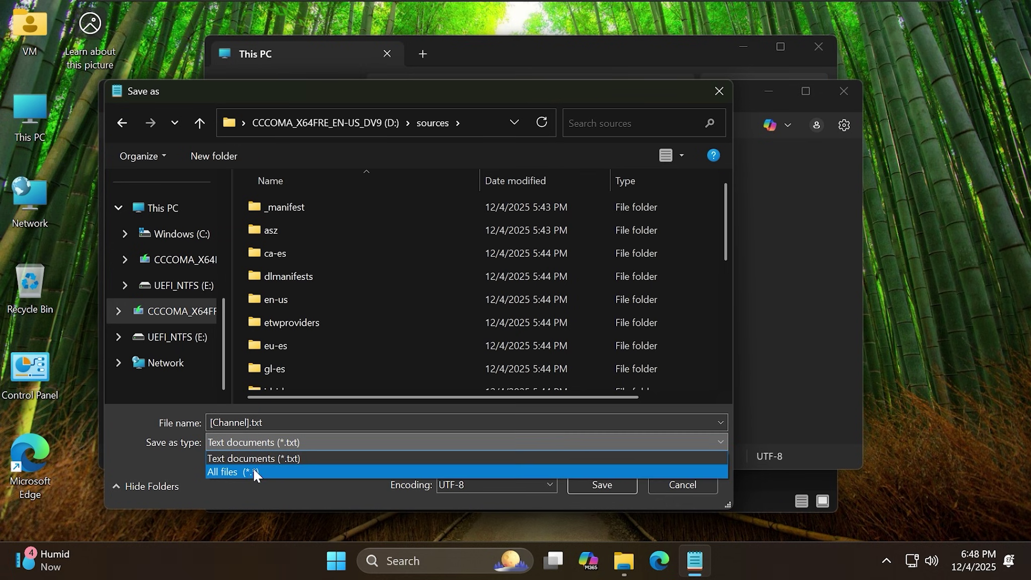
pyautogui.click(253, 468)
pyautogui.click(308, 418)
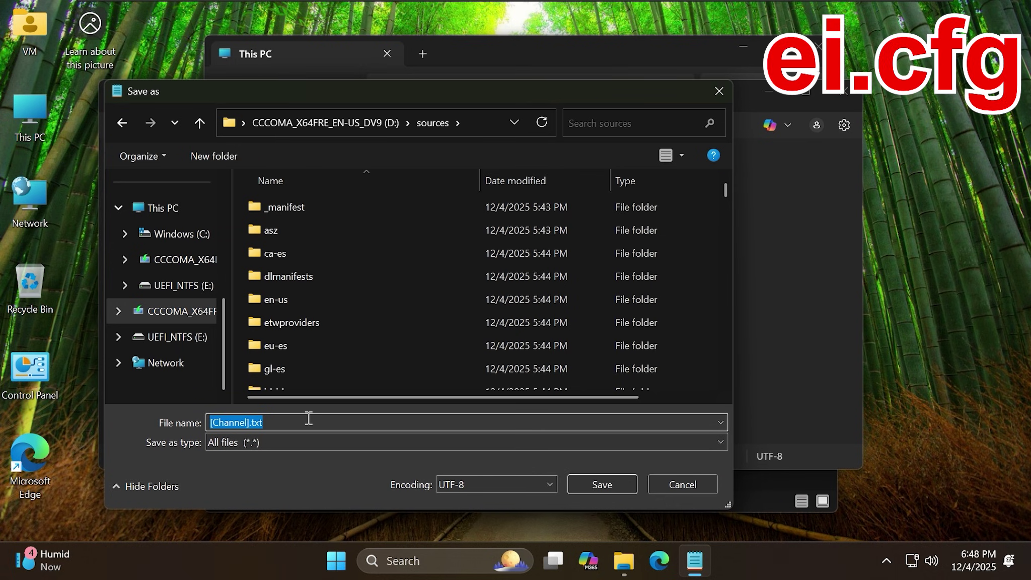
pyautogui.write('ei.cfg')
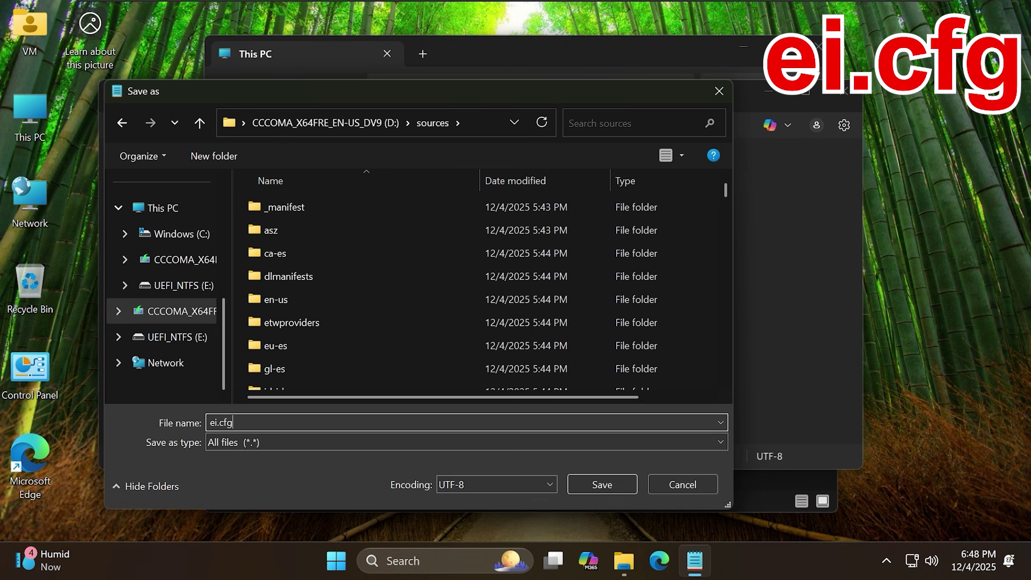
pyautogui.click(592, 485)
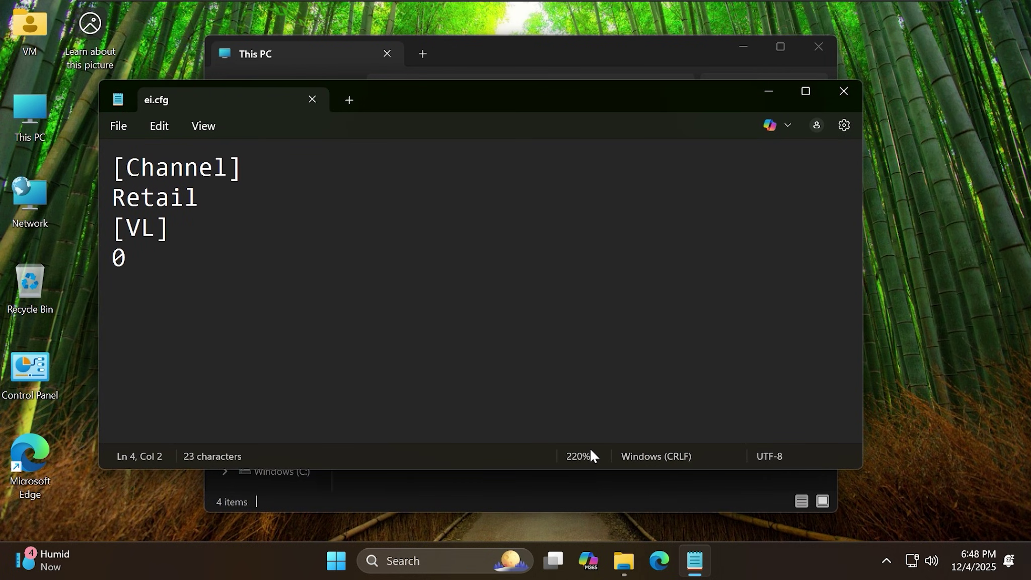
# Close Notepad, restart the PC, and choose EFI USB Device in Boot Manager.
pyautogui.click(847, 94)
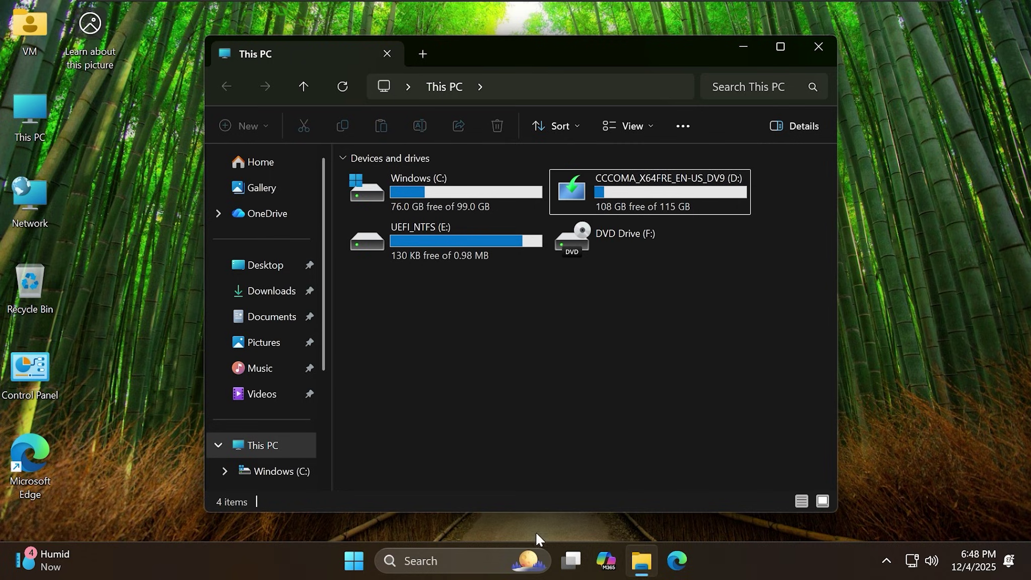
pyautogui.rightClick(354, 561)
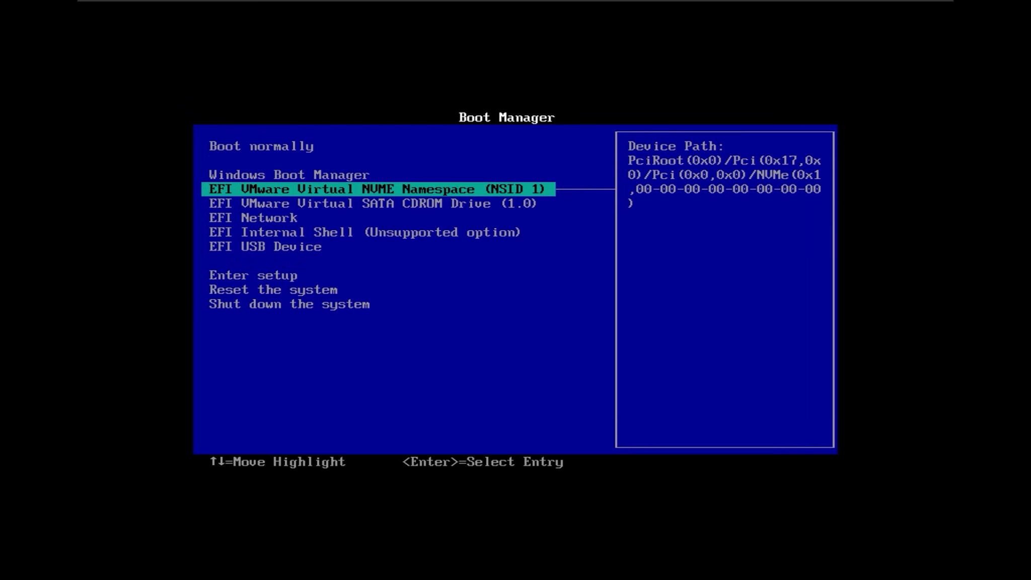
pyautogui.press('Down')
pyautogui.press('Down')
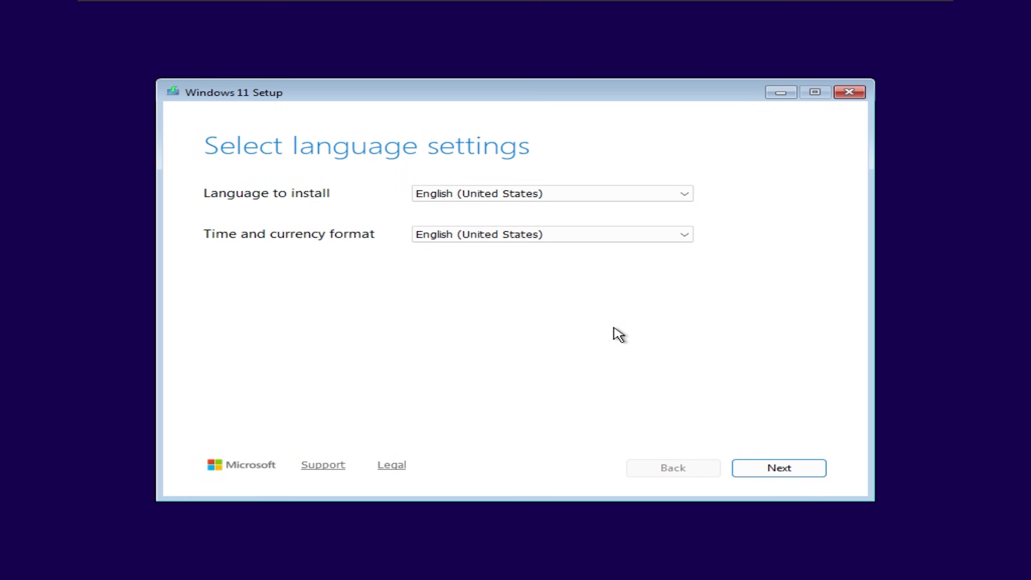
# Pass the language and keyboard pages and agree that everything will be deleted.
pyautogui.click(802, 477)
pyautogui.click(802, 477)
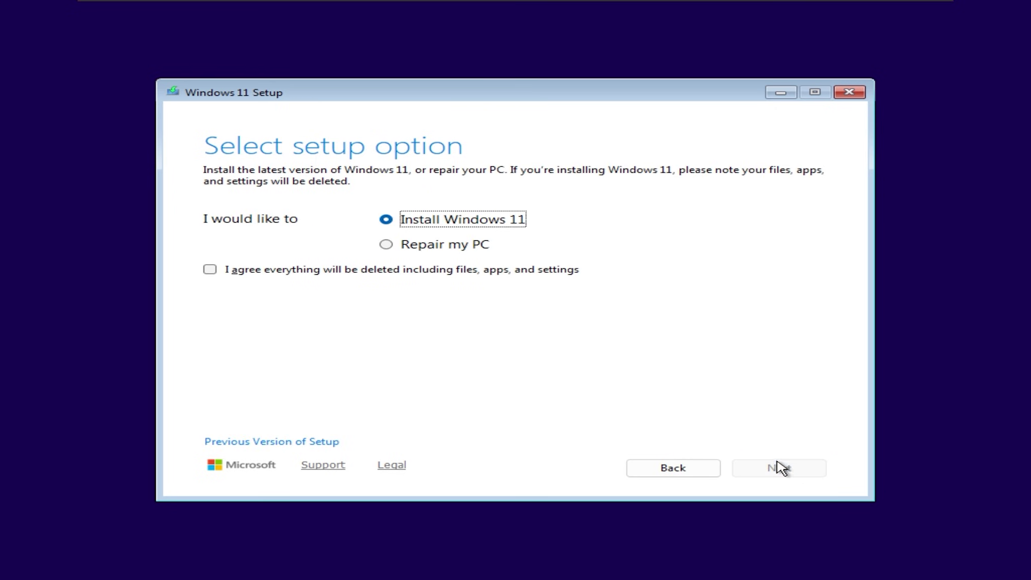
pyautogui.click(439, 270)
pyautogui.click(778, 468)
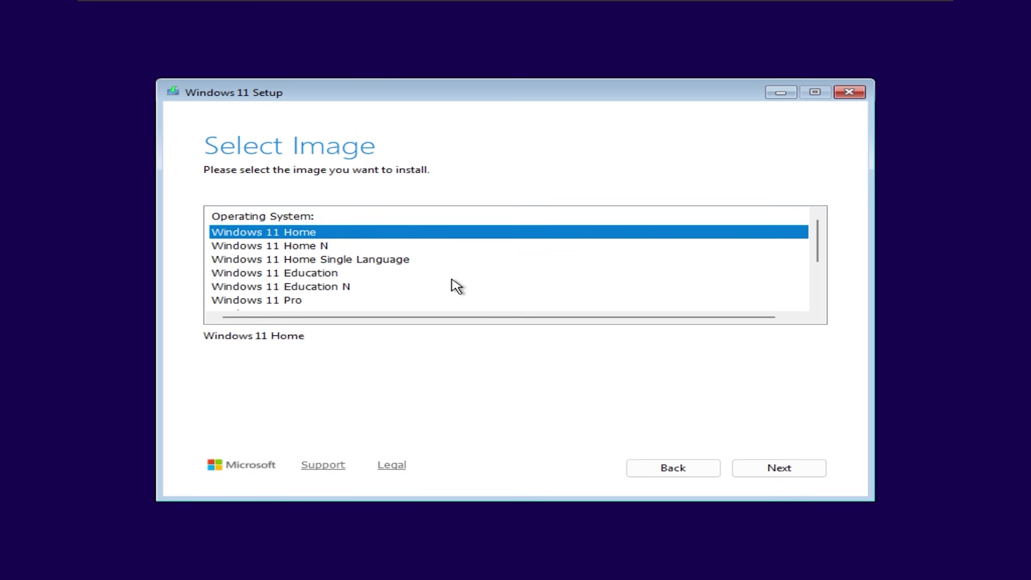
# Choose the Windows 11 Pro edition and accept the license terms.
pyautogui.click(314, 286)
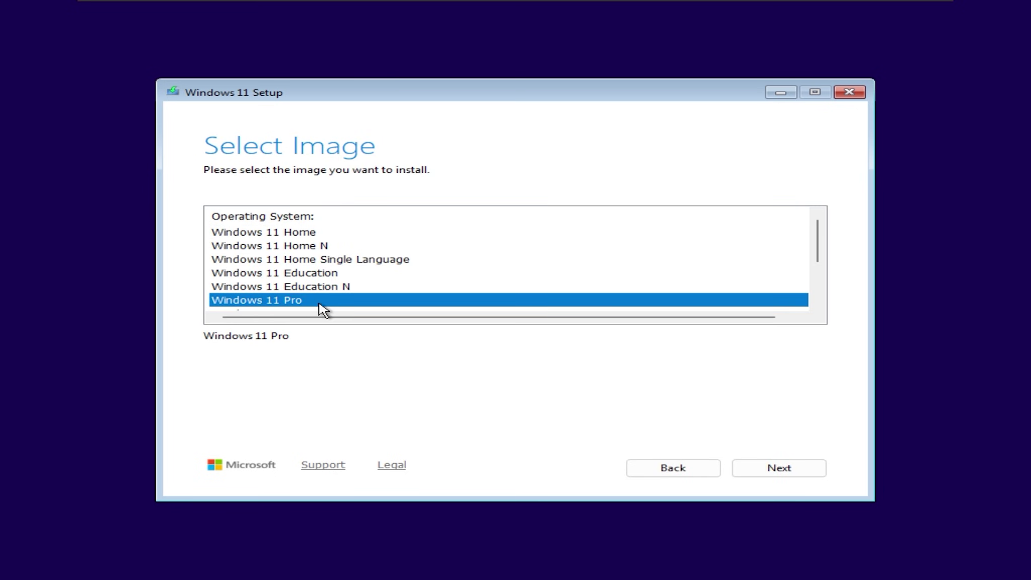
pyautogui.scroll(-2, 339, 298)
pyautogui.scroll(1, 405, 288)
pyautogui.scroll(1, 401, 292)
pyautogui.scroll(-2, 399, 292)
pyautogui.scroll(2, 396, 289)
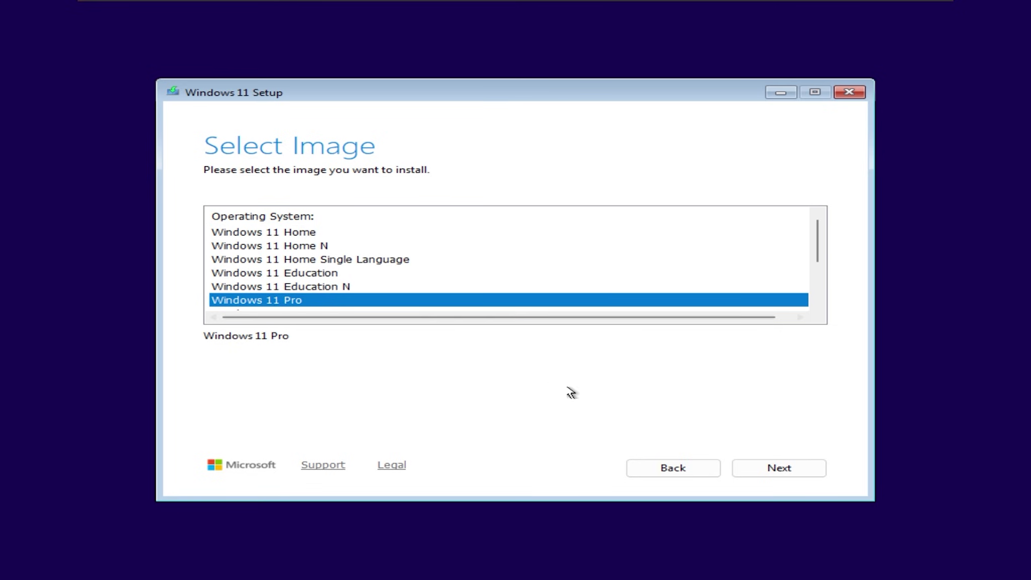
pyautogui.click(773, 472)
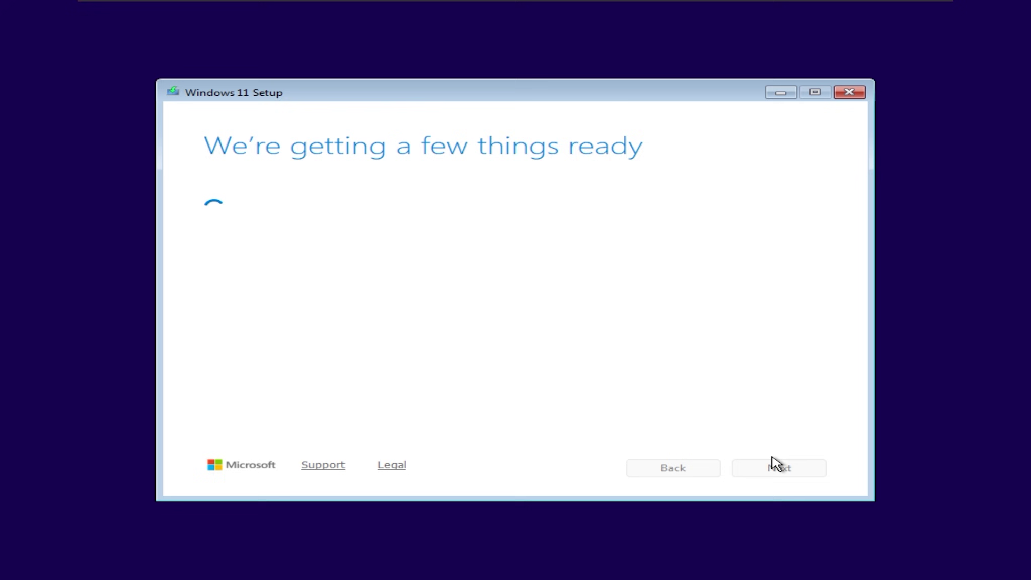
pyautogui.click(775, 468)
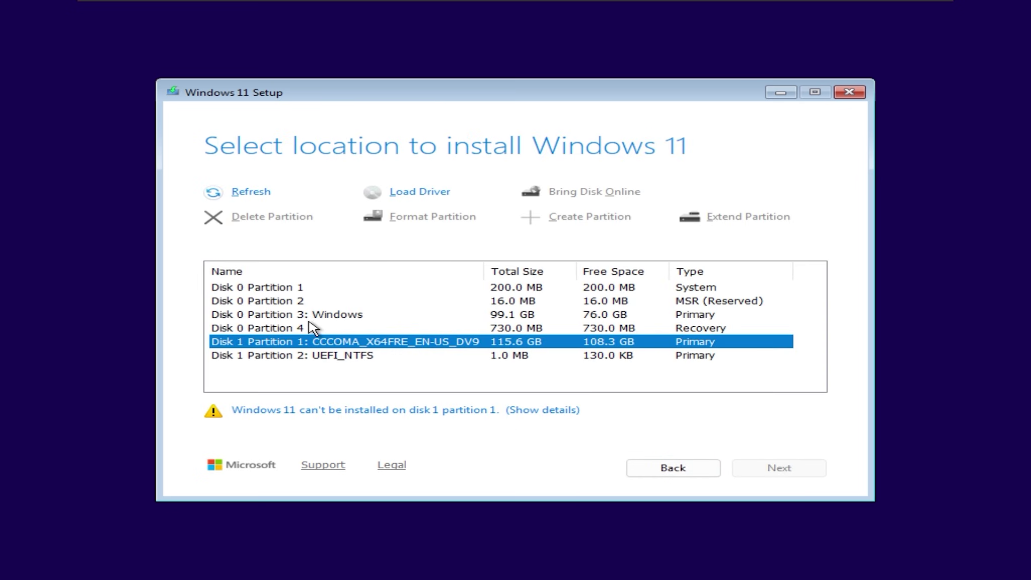
# Delete every Disk 0 partition, including Recovery, and install onto the 100 GB unallocated space.
pyautogui.click(322, 314)
pyautogui.click(325, 289)
pyautogui.click(273, 215)
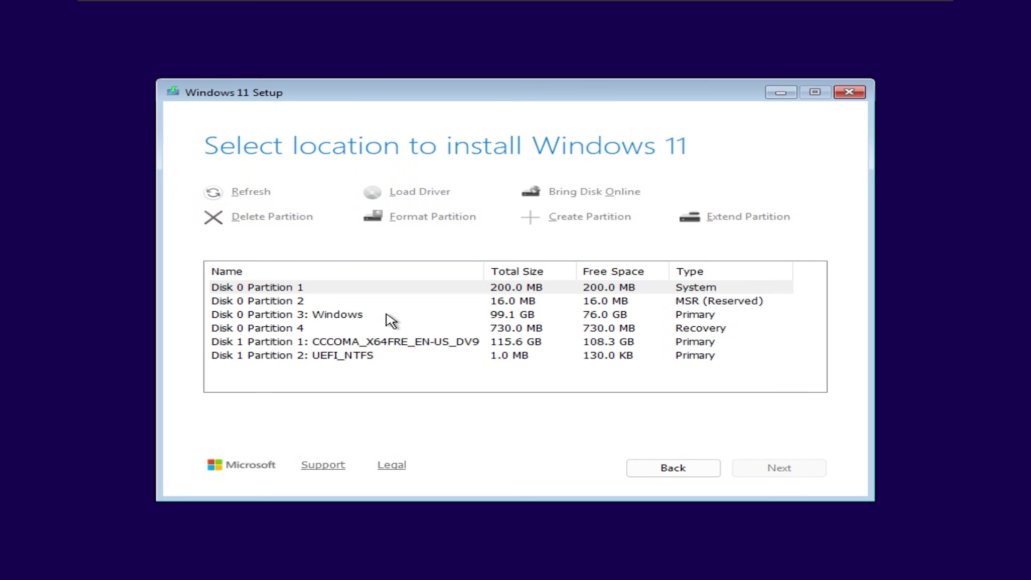
pyautogui.click(339, 301)
pyautogui.click(258, 216)
pyautogui.click(282, 301)
pyautogui.click(274, 216)
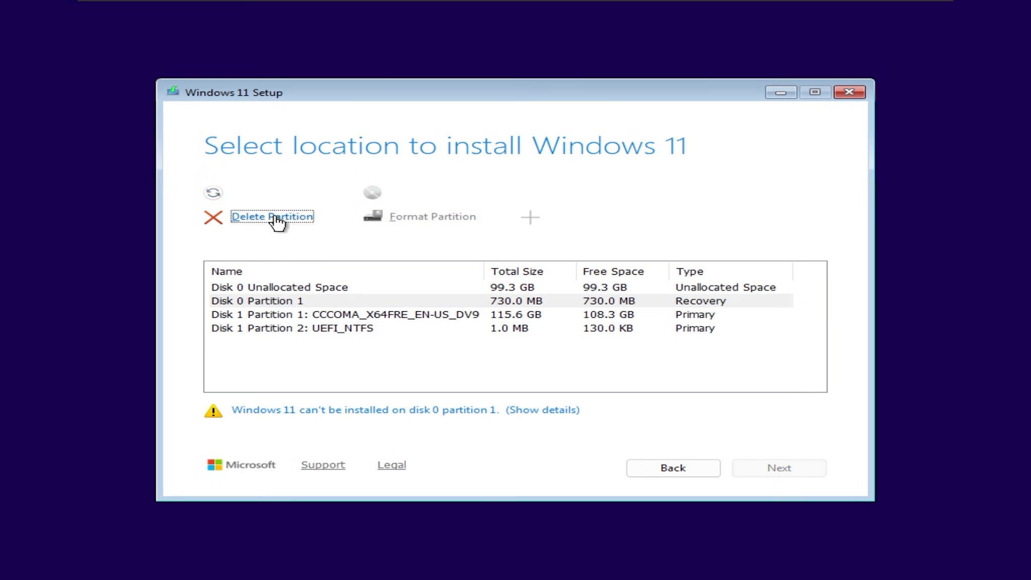
pyautogui.click(274, 217)
pyautogui.click(802, 473)
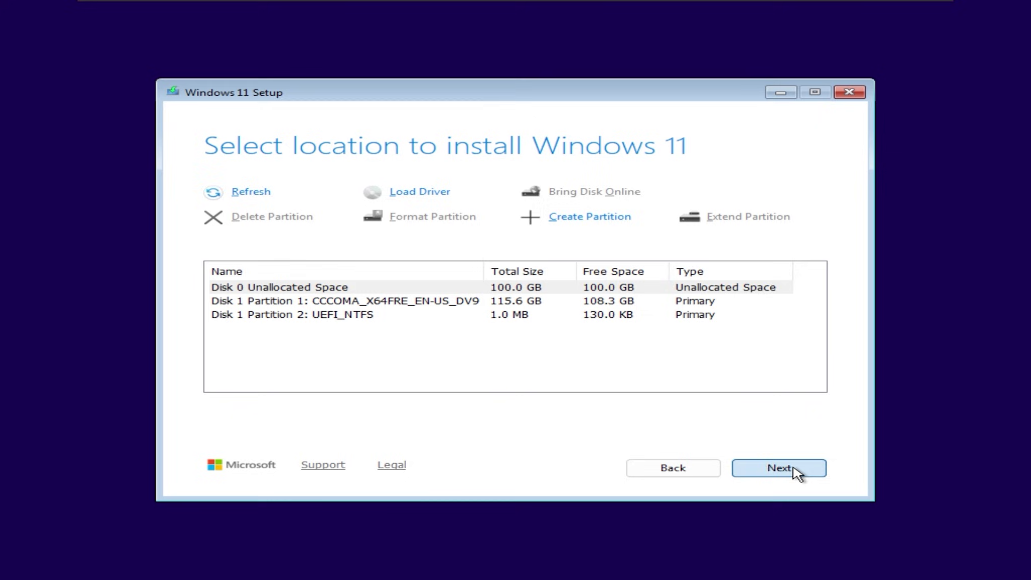
pyautogui.click(798, 471)
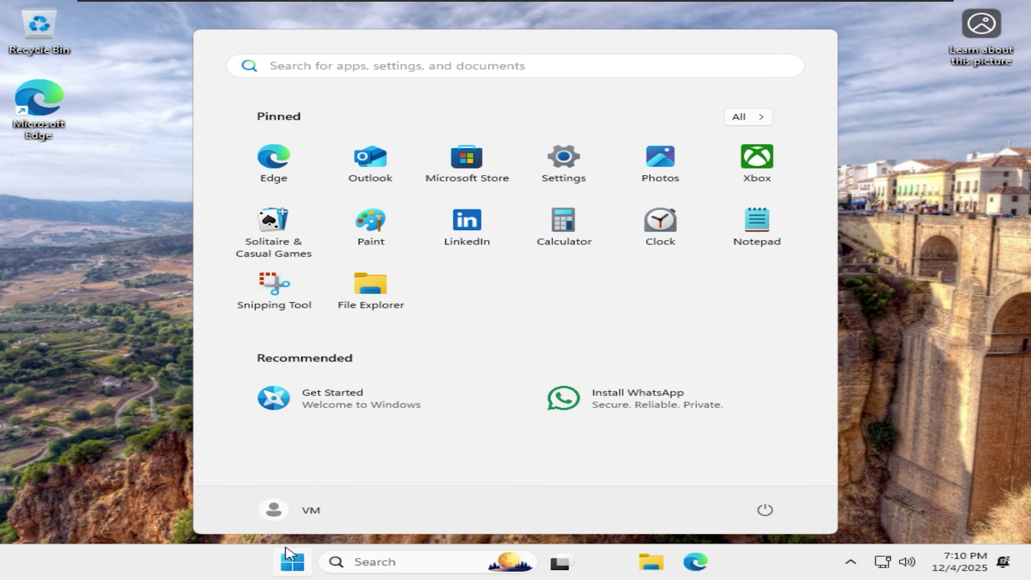
# Open System > About from the Start button's quick link menu.
pyautogui.rightClick(264, 561)
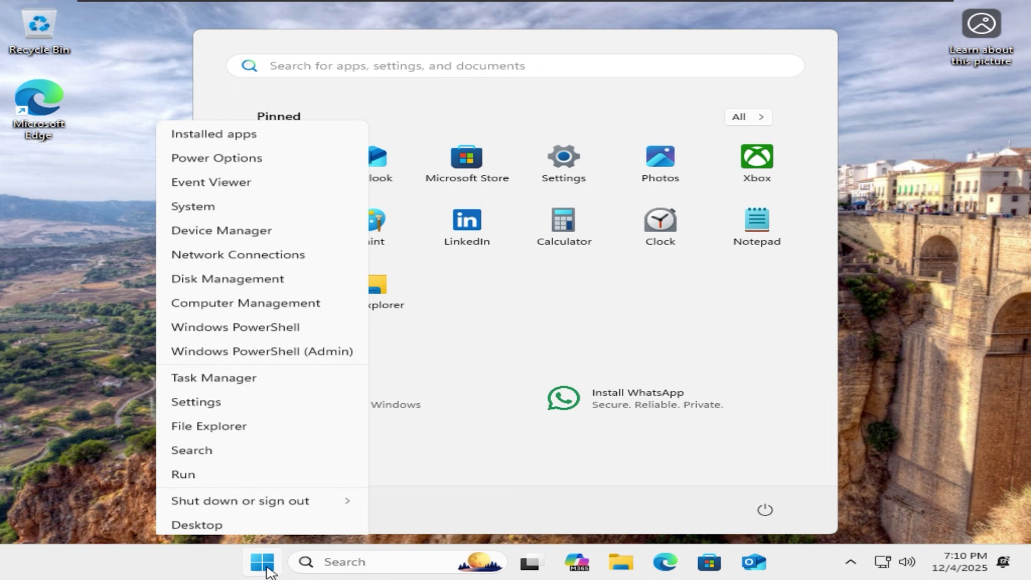
pyautogui.click(193, 202)
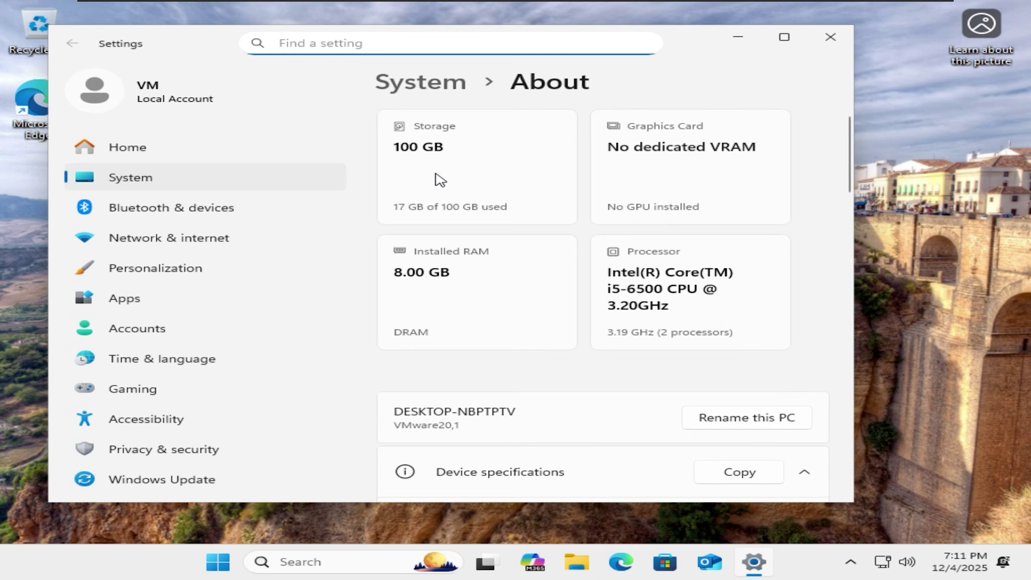
pyautogui.scroll(-2, 447, 194)
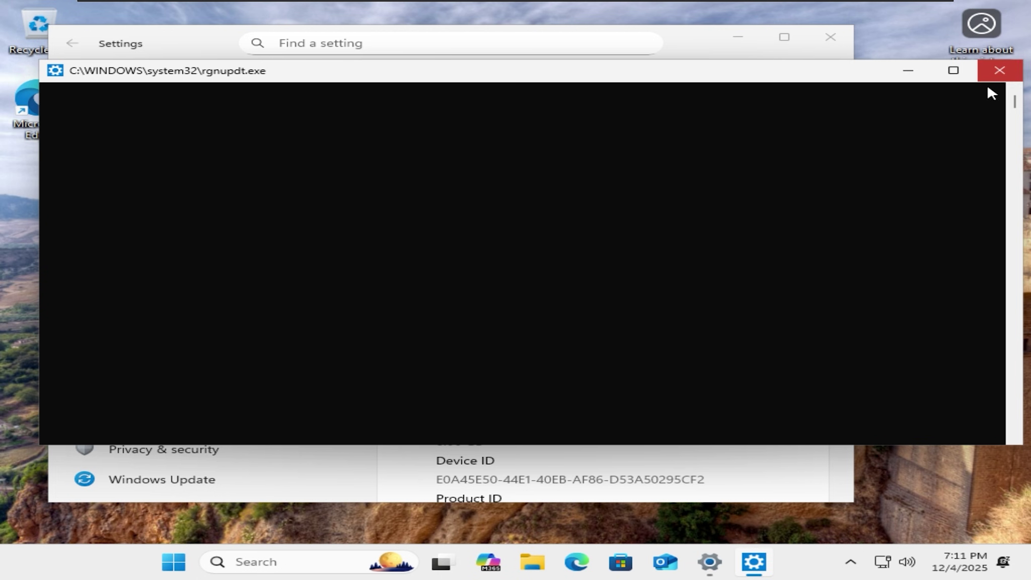
# Bring Settings to the front and highlight the Edition value Windows 11 Pro.
pyautogui.click(705, 37)
pyautogui.scroll(-3, 696, 207)
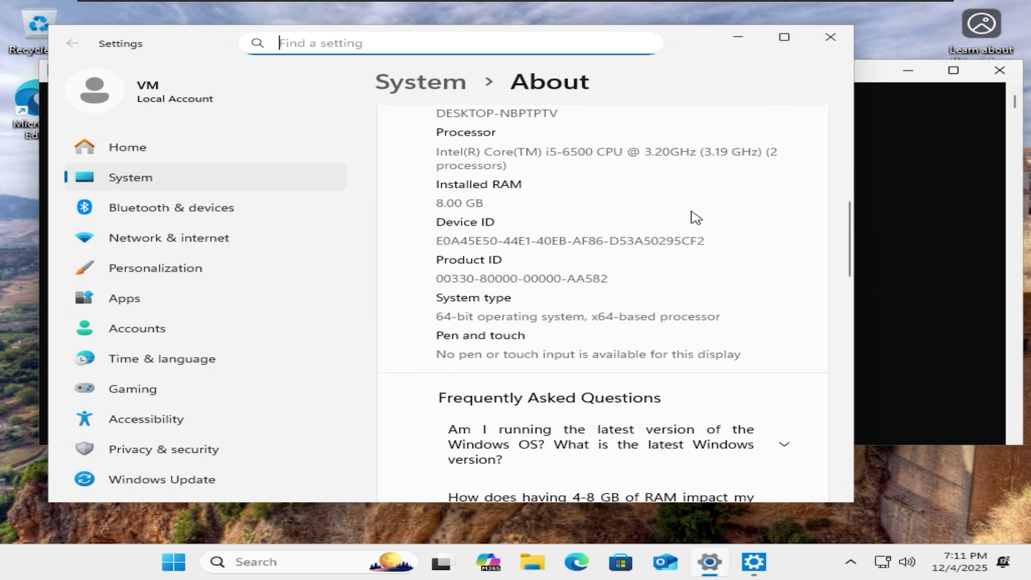
pyautogui.scroll(-3, 693, 210)
pyautogui.scroll(-3, 692, 214)
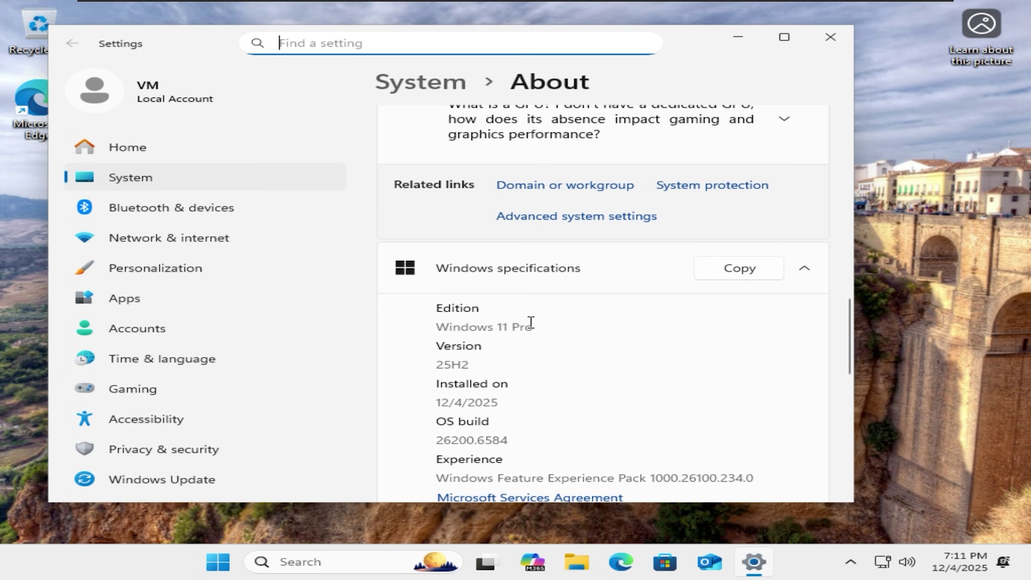
pyautogui.moveTo(533, 326); pyautogui.dragTo(419, 352)
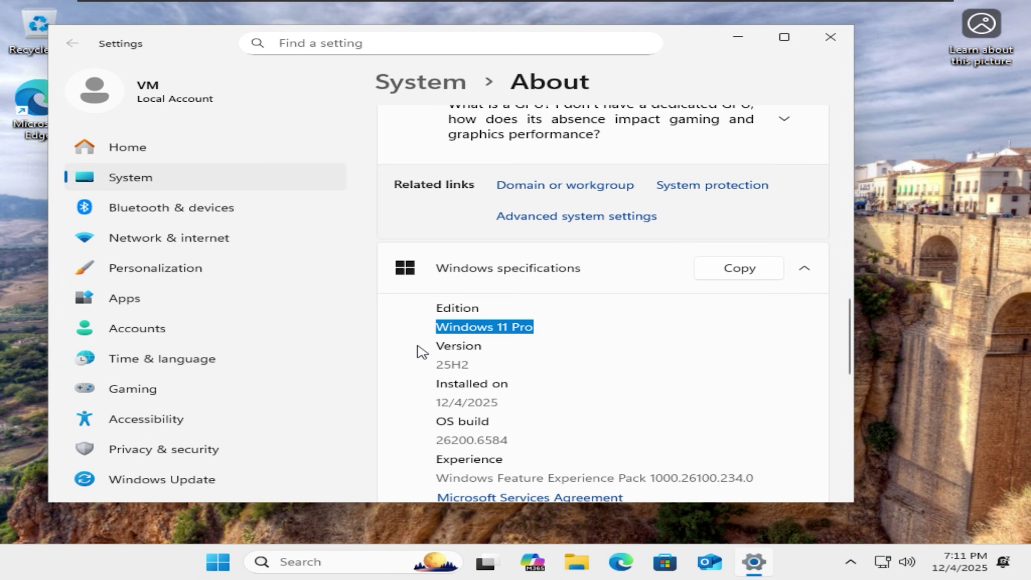
pyautogui.scroll(-3, 435, 353)
pyautogui.scroll(-1, 488, 357)
pyautogui.scroll(1, 499, 355)
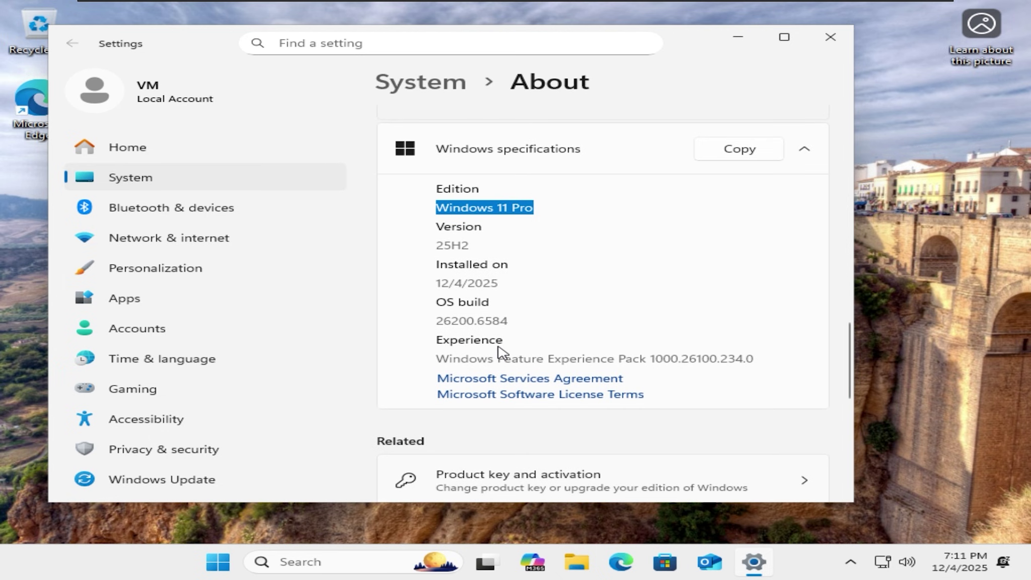